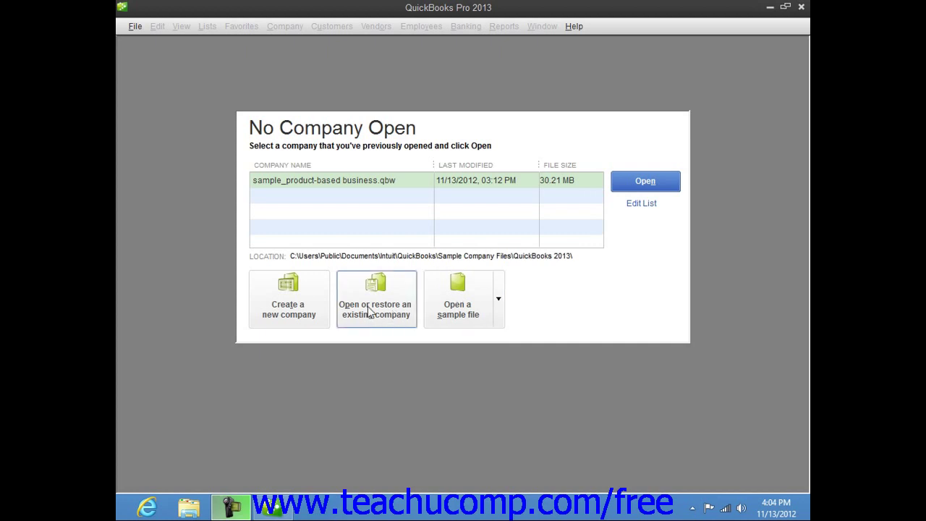
click(135, 26)
mouse_move(134, 26)
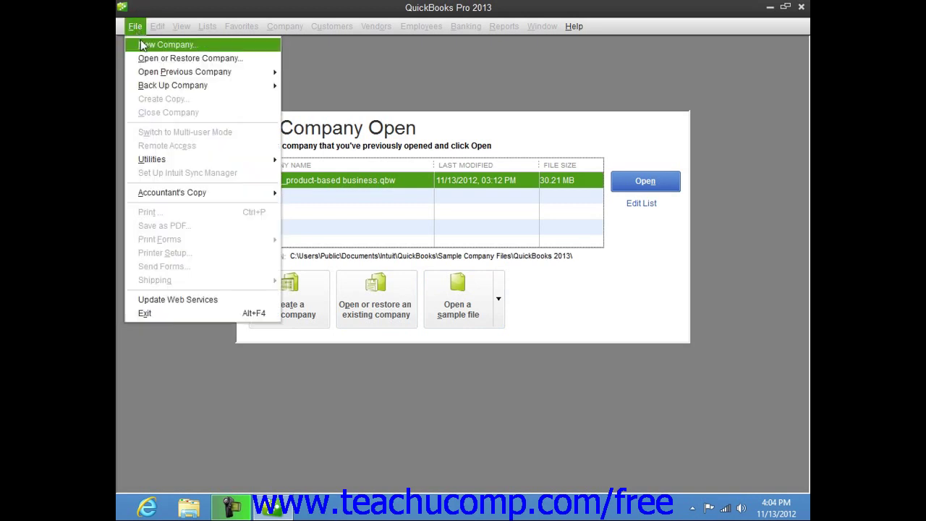
click(238, 444)
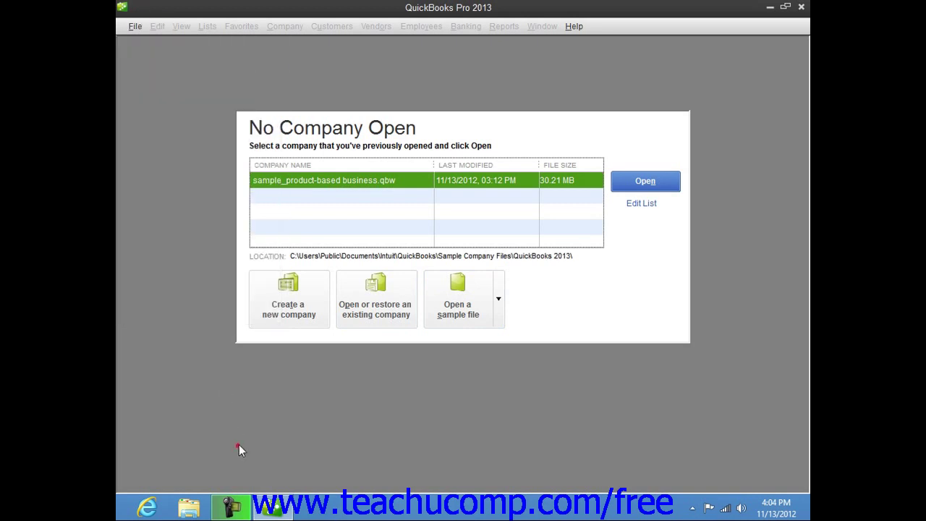
Start creating a new company with the Advanced Setup and enter "Widgets, Inc." as the company name.
click(290, 315)
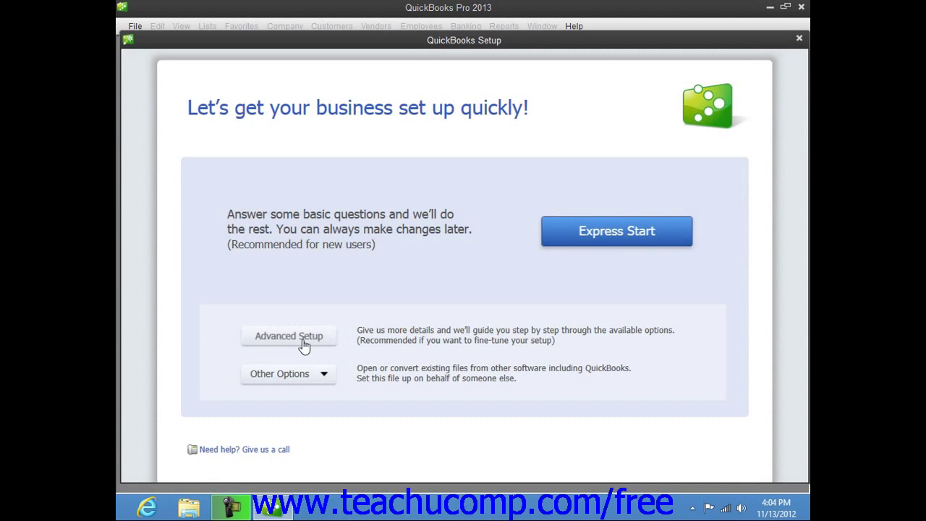
click(304, 344)
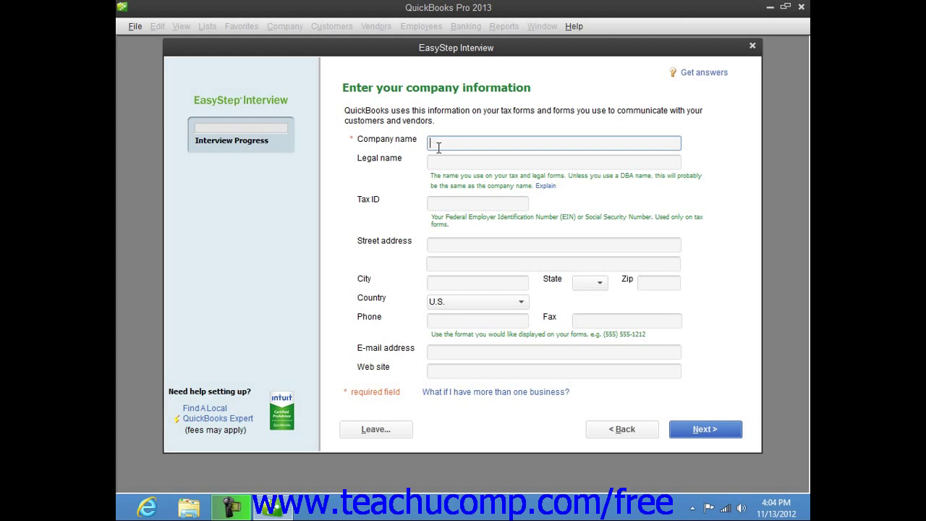
text(Widgets, Inc.)
key(Tab)
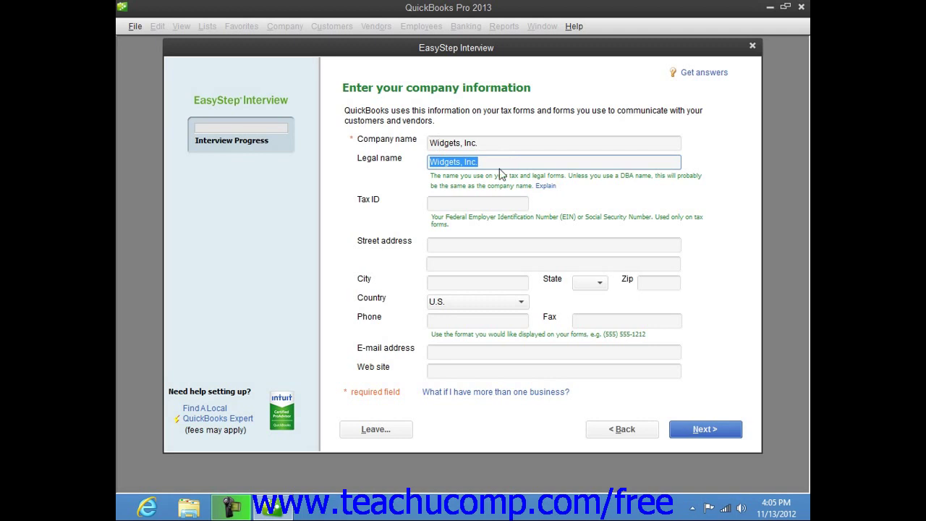
Read the help articles on the legal name and on entering company information, closing the help windows after each.
click(545, 188)
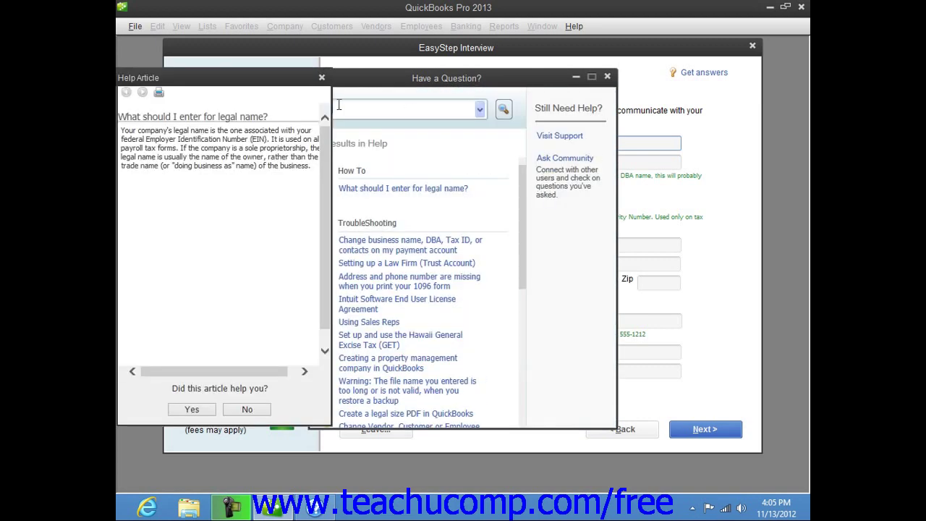
click(321, 77)
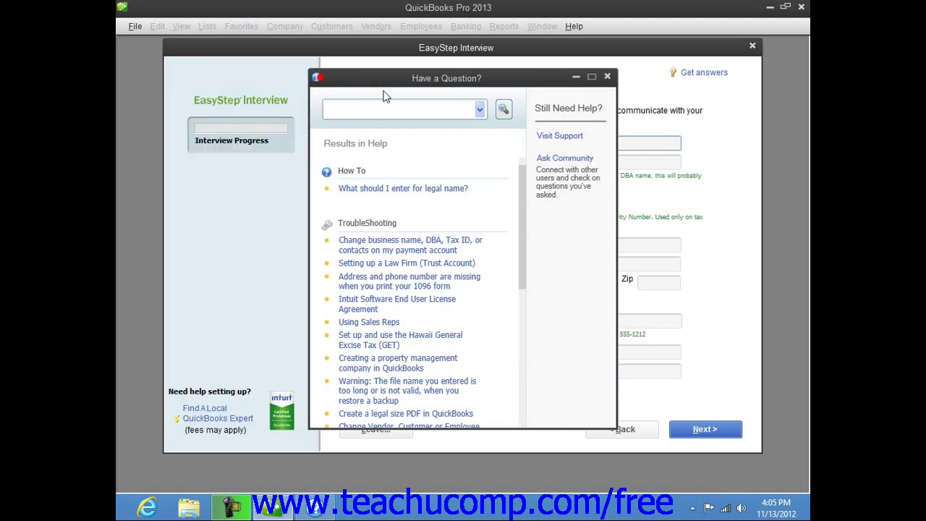
click(607, 78)
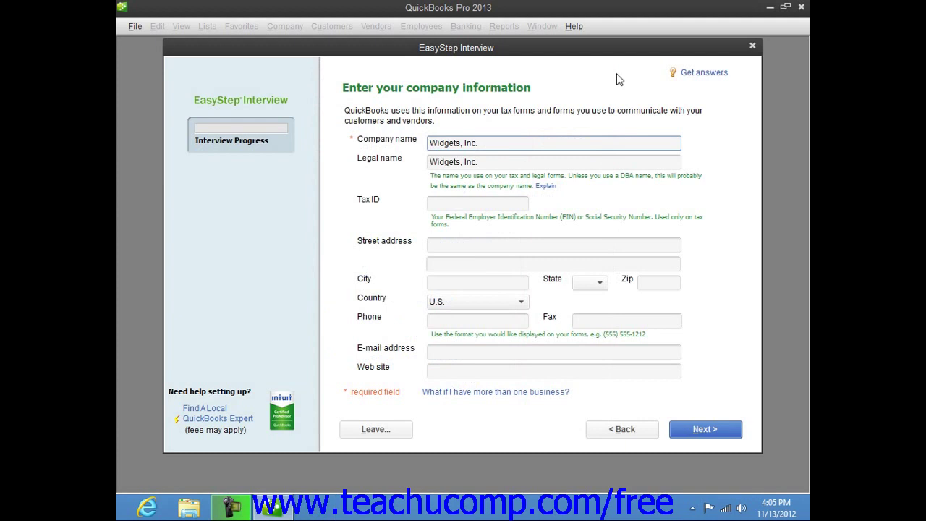
click(691, 79)
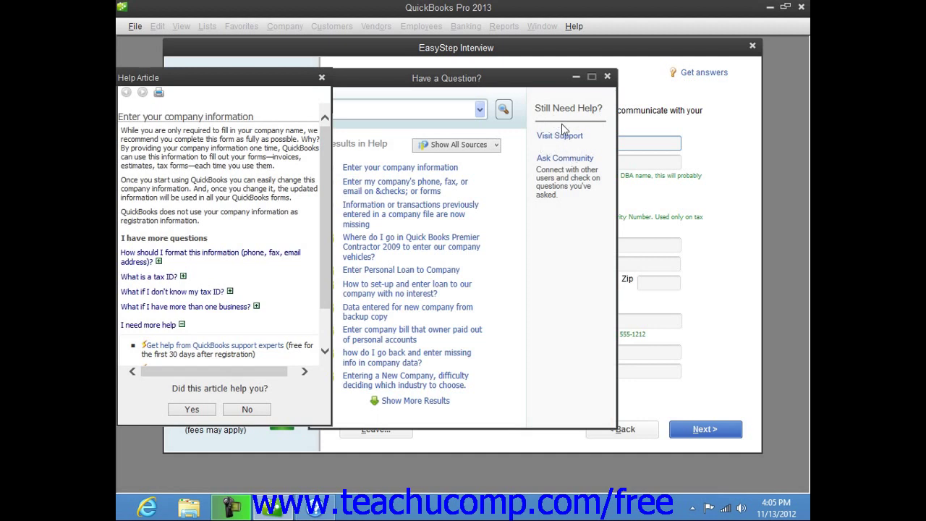
click(322, 78)
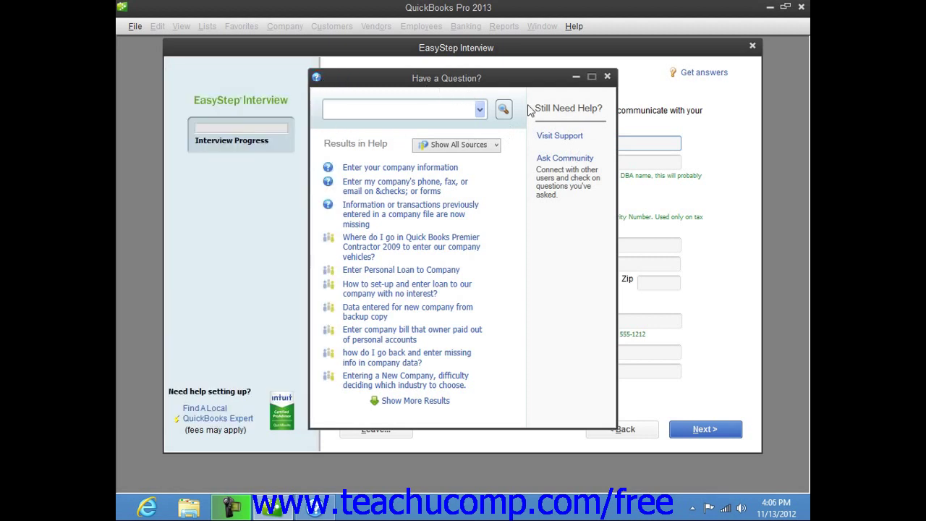
click(606, 78)
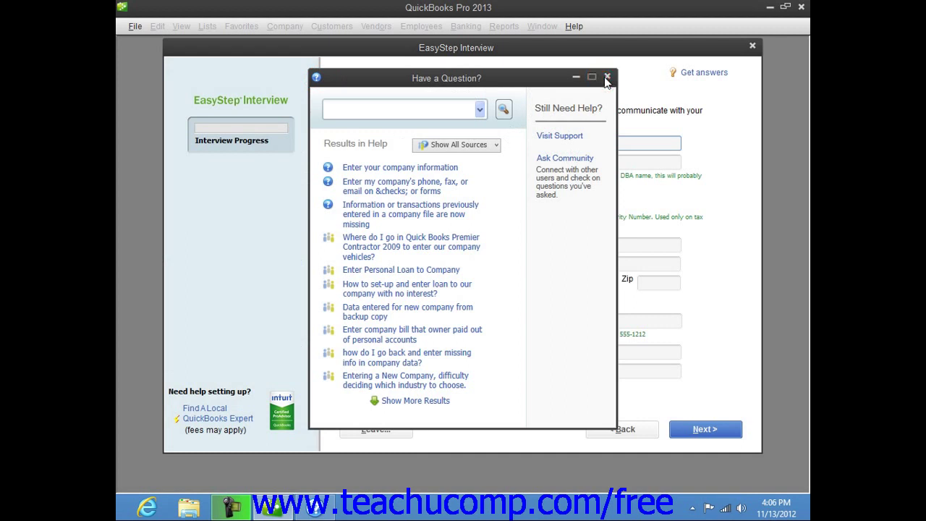
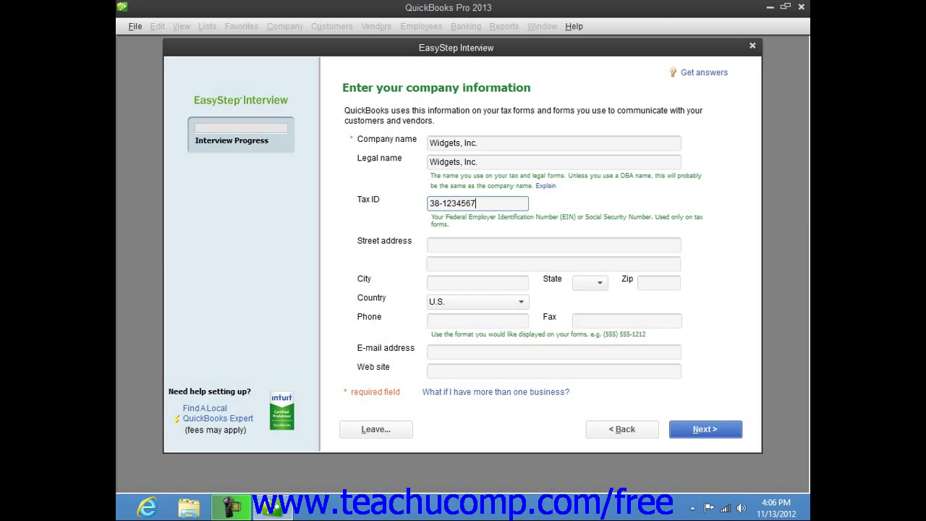
Fill in the company's street address, city, state and zip code.
click(454, 242)
text(100 )
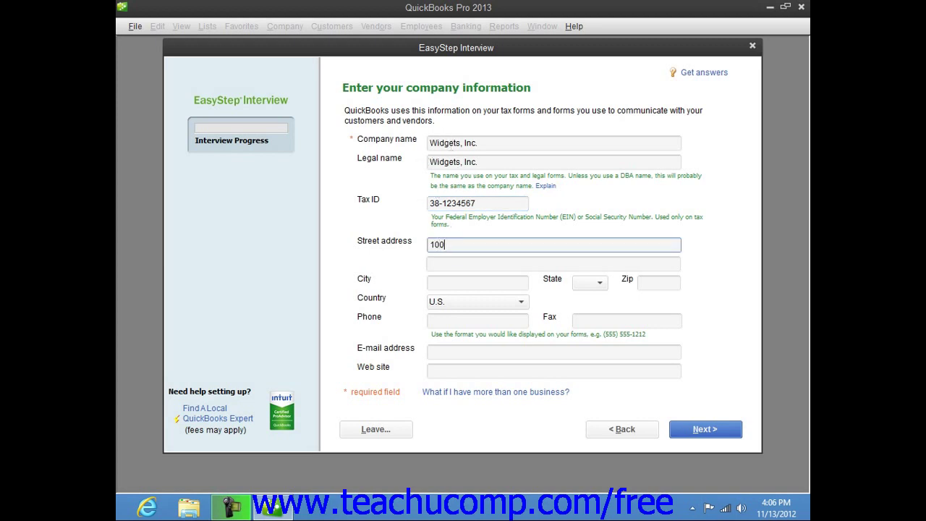
text(Main Street)
key(Tab)
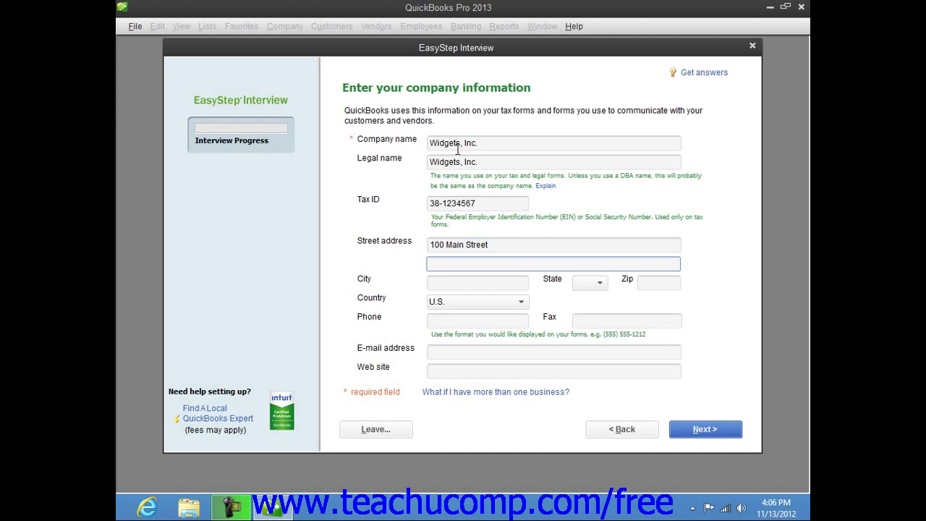
click(445, 287)
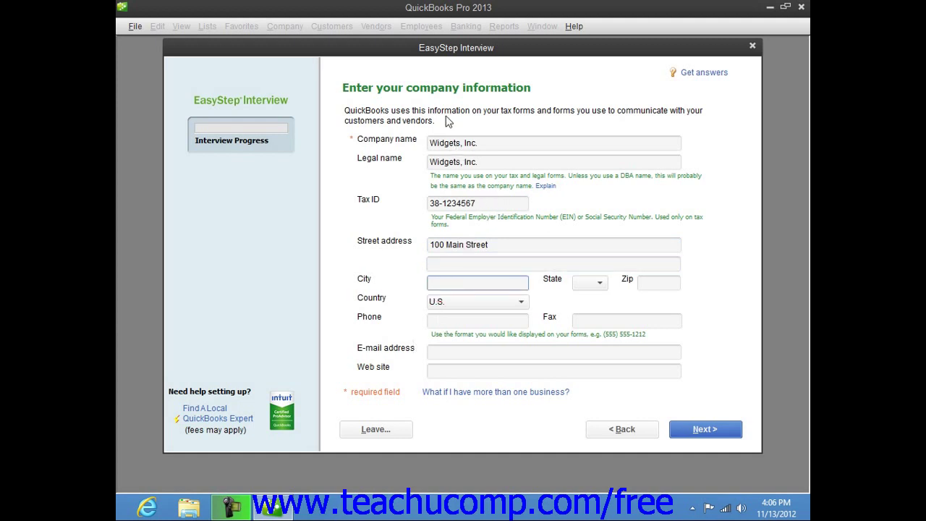
text(East Lansing)
key(Tab)
text(MI)
key(Tab)
text(48823)
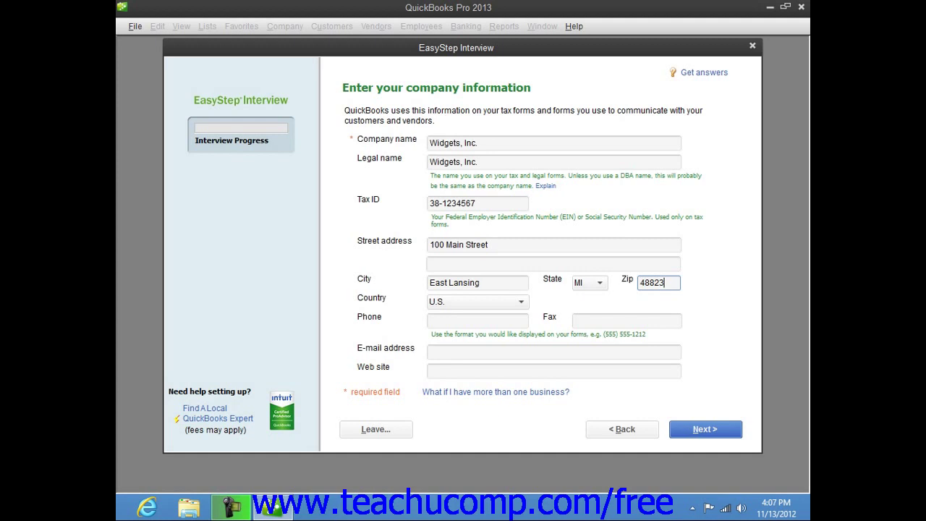
Enter the company's phone number, leave the e-mail address and web site blank, and continue to the industry selection.
click(441, 322)
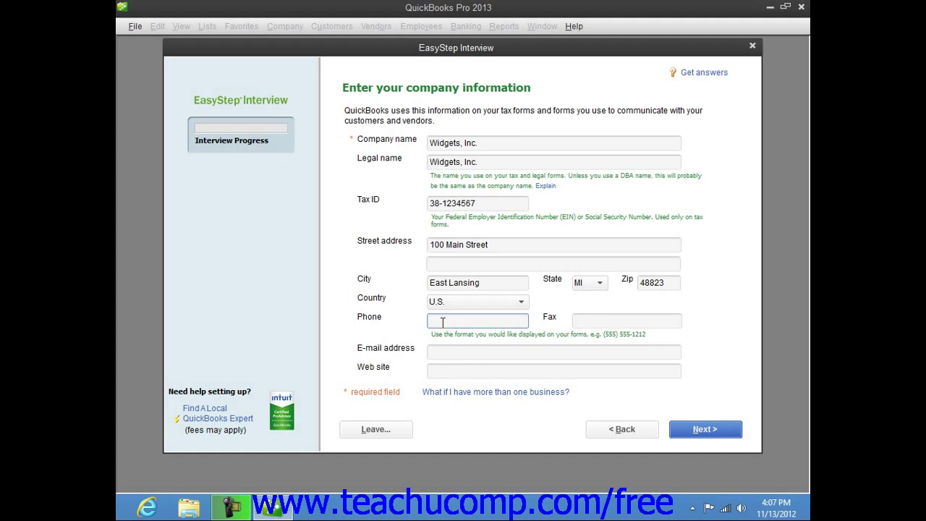
text(1 (800) 111-2222)
click(467, 352)
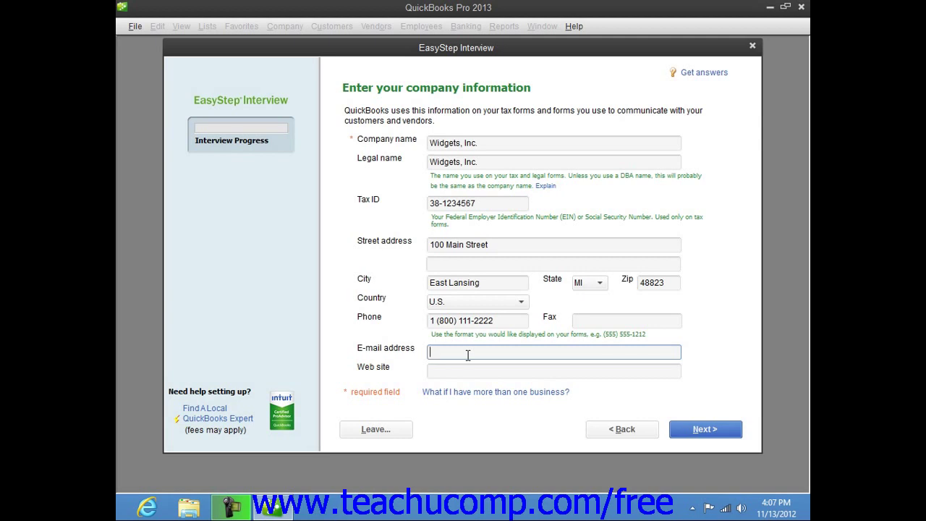
click(457, 372)
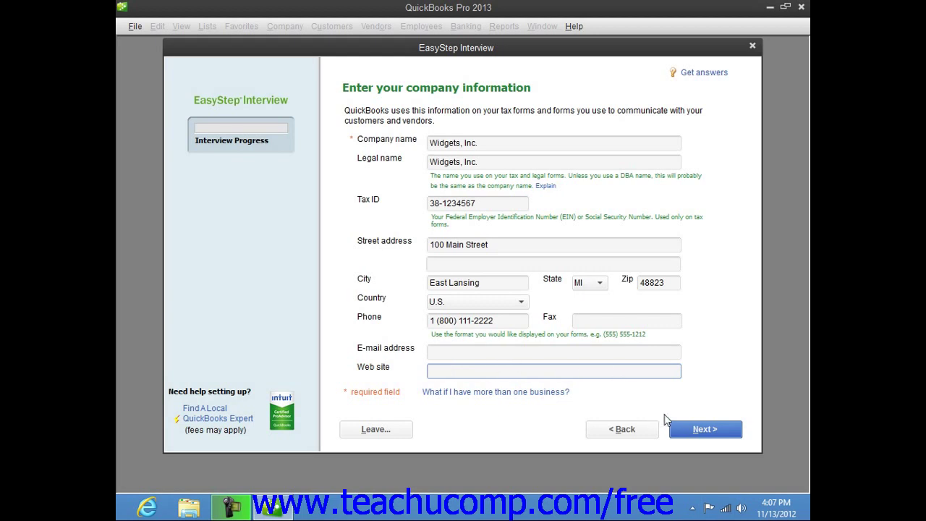
click(684, 430)
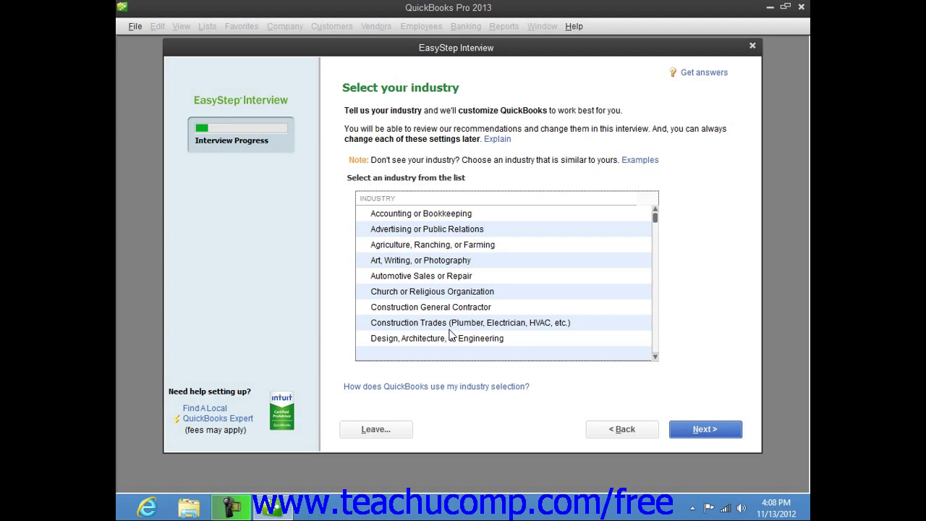
Choose General Product-based Business as the company's industry and continue to the company organization question.
scroll(470, 304, down, 5)
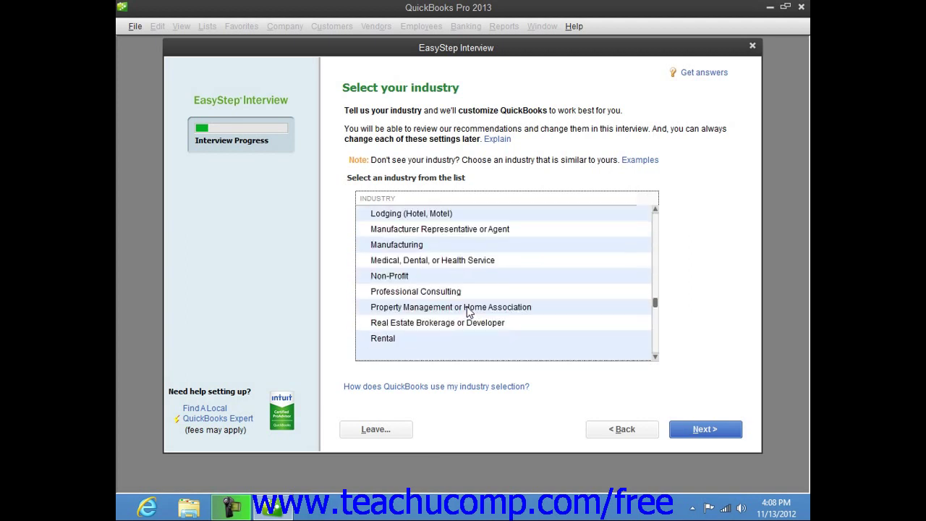
scroll(467, 311, down, 3)
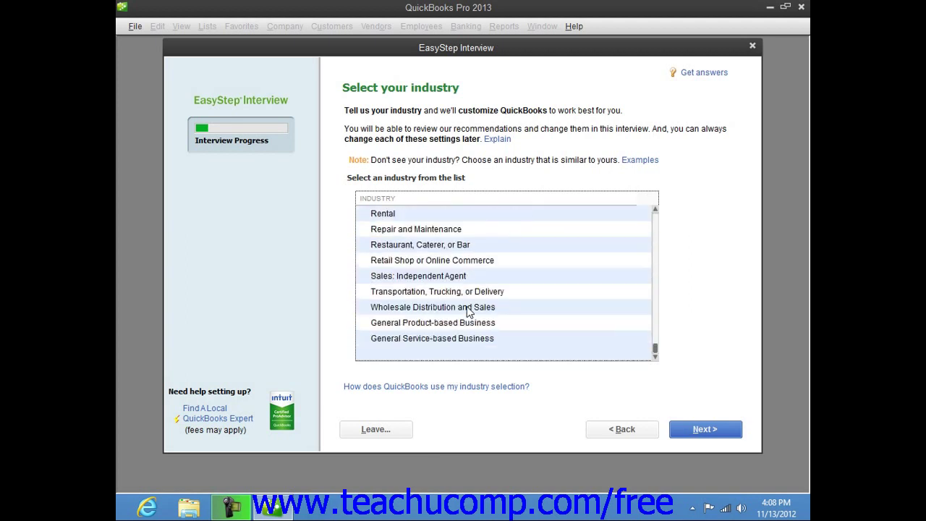
click(449, 324)
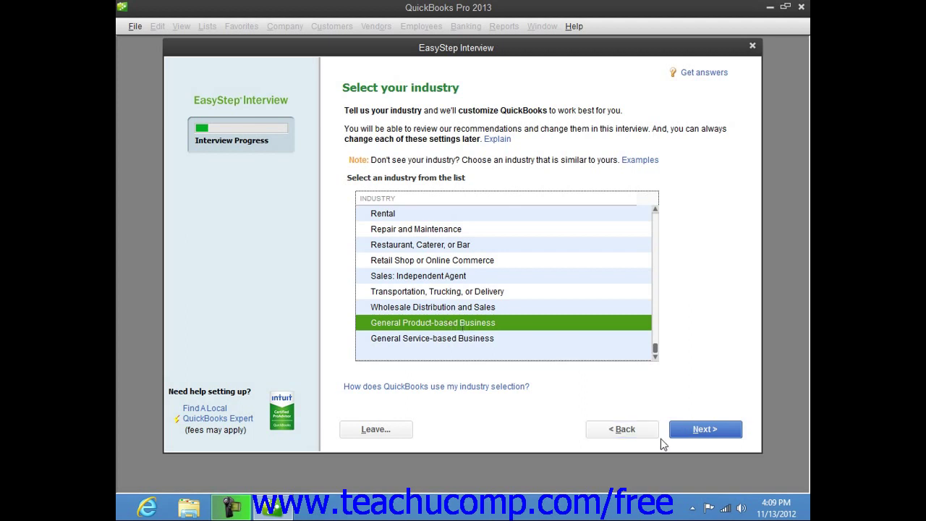
click(689, 433)
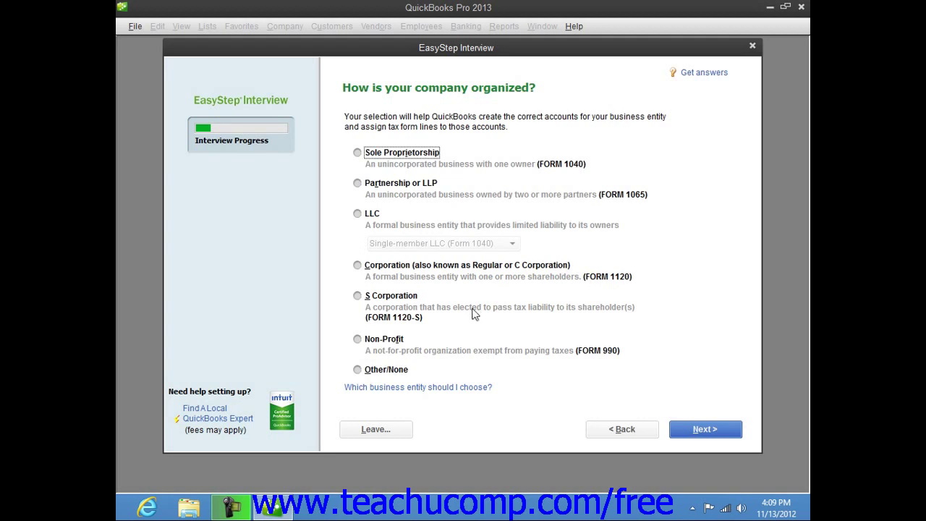
Set the company organization to S Corporation and the first month of the fiscal year to January.
click(357, 296)
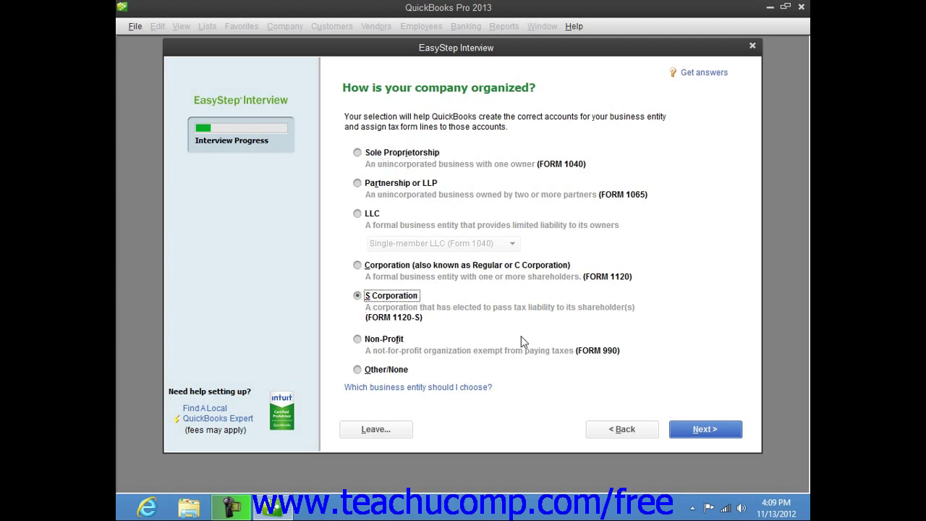
click(691, 430)
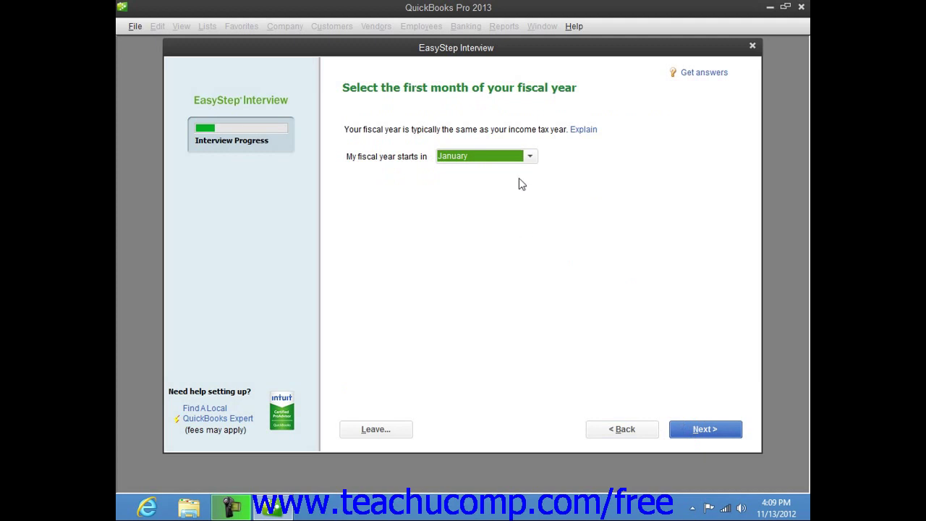
click(529, 158)
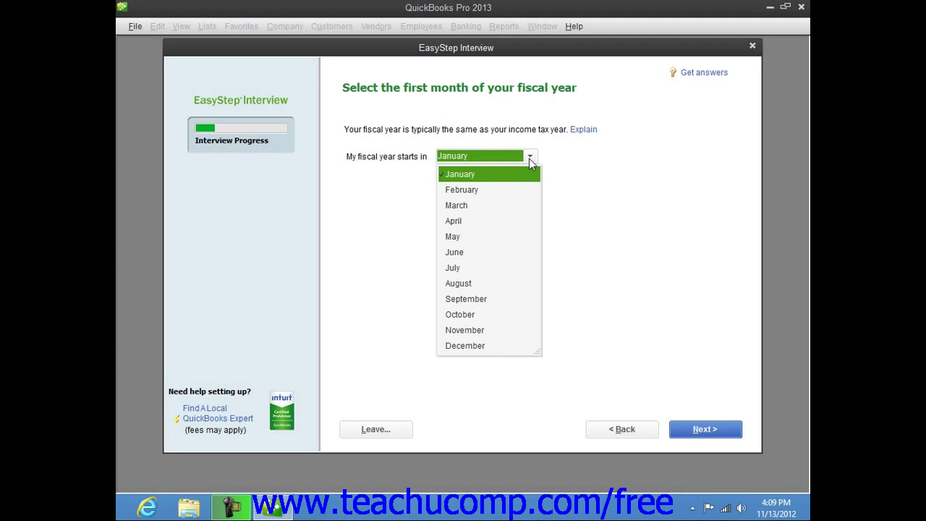
click(520, 175)
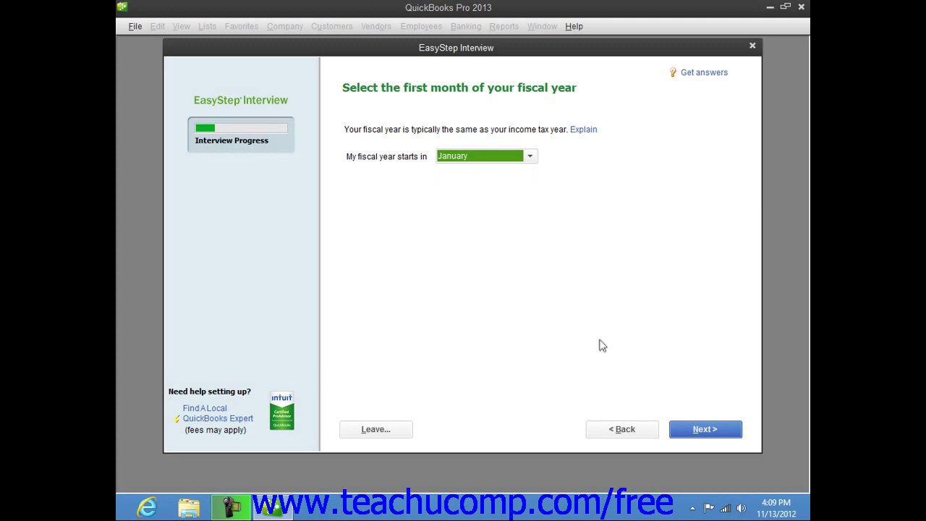
click(713, 426)
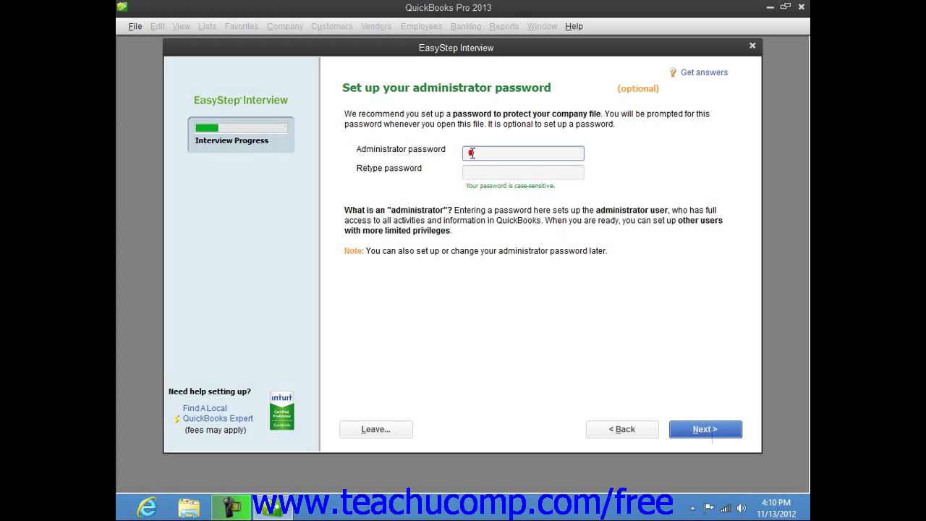
Skip the optional administrator password and save the company file as "Widgets, Inc." in the QuickBooks 2013 folder.
click(471, 173)
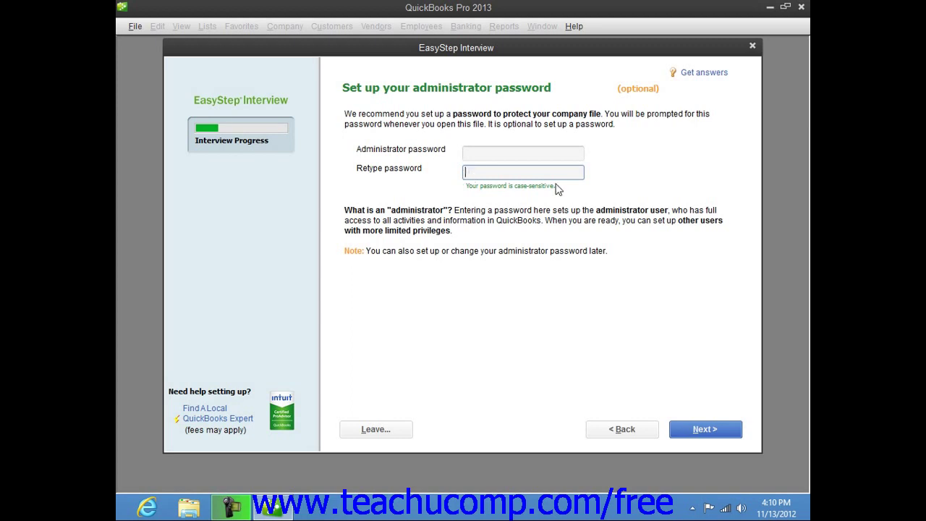
click(703, 430)
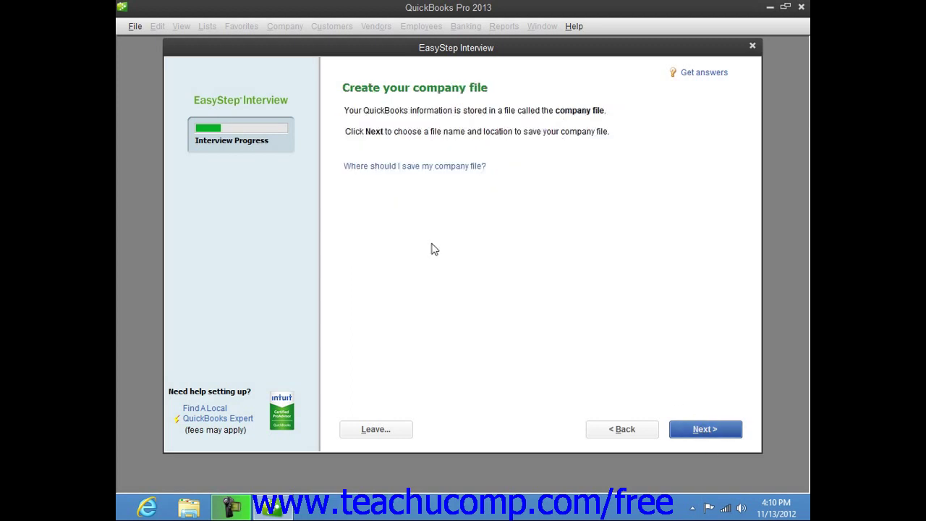
click(419, 96)
click(705, 430)
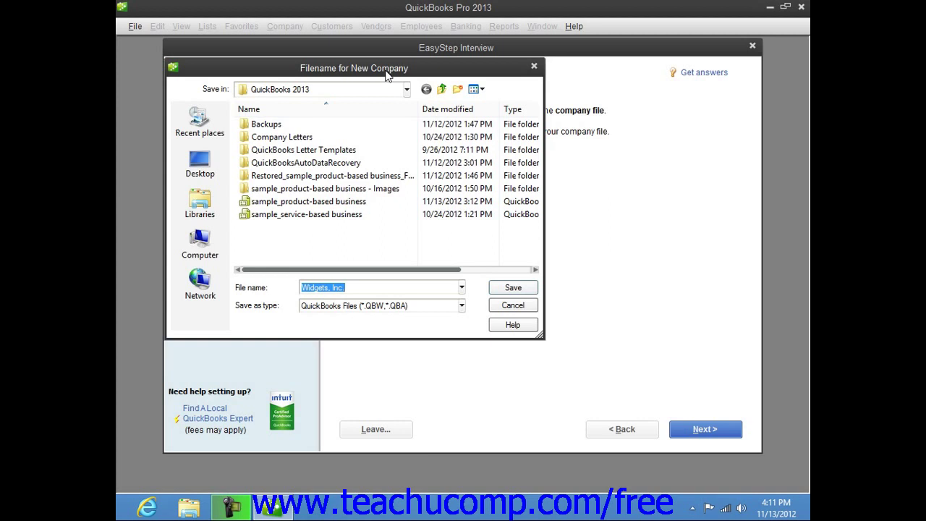
click(365, 288)
click(512, 289)
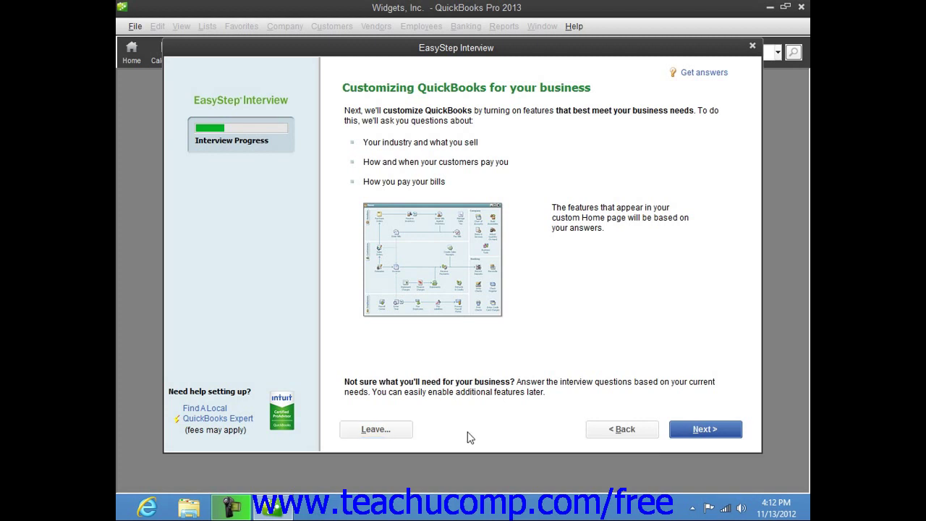
Begin customizing the company file by choosing Services only as what is sold and No for charging sales tax.
click(705, 430)
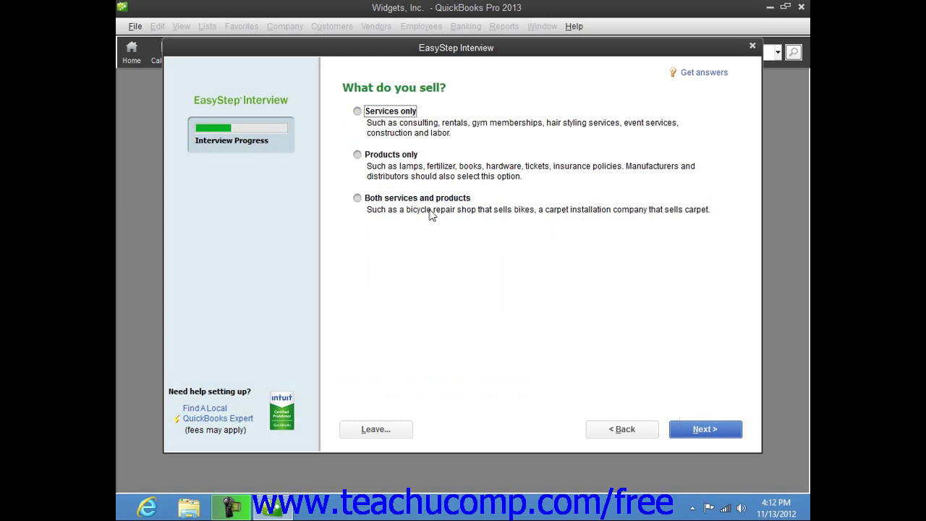
click(358, 113)
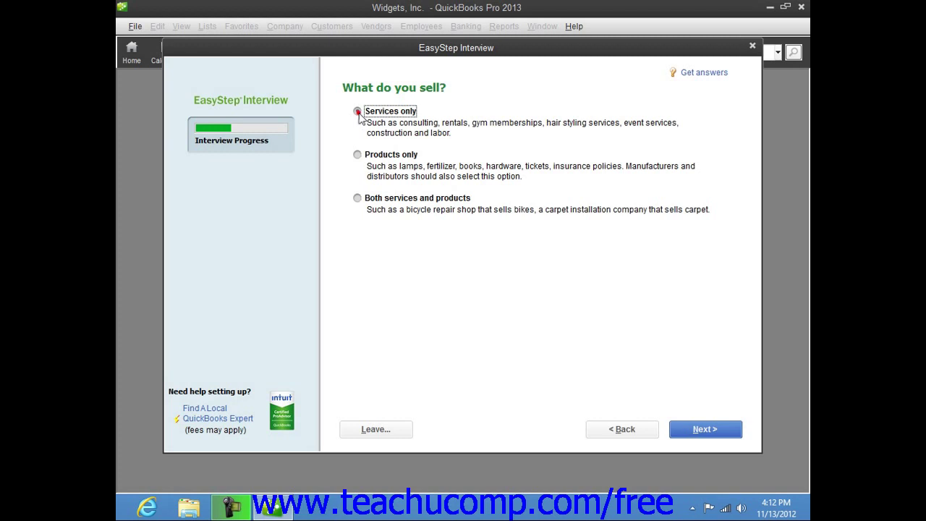
click(714, 431)
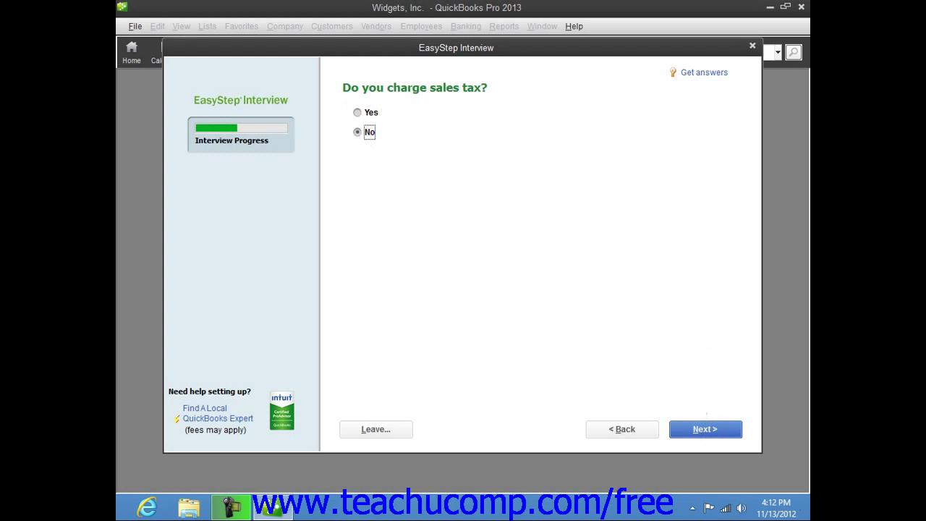
click(711, 434)
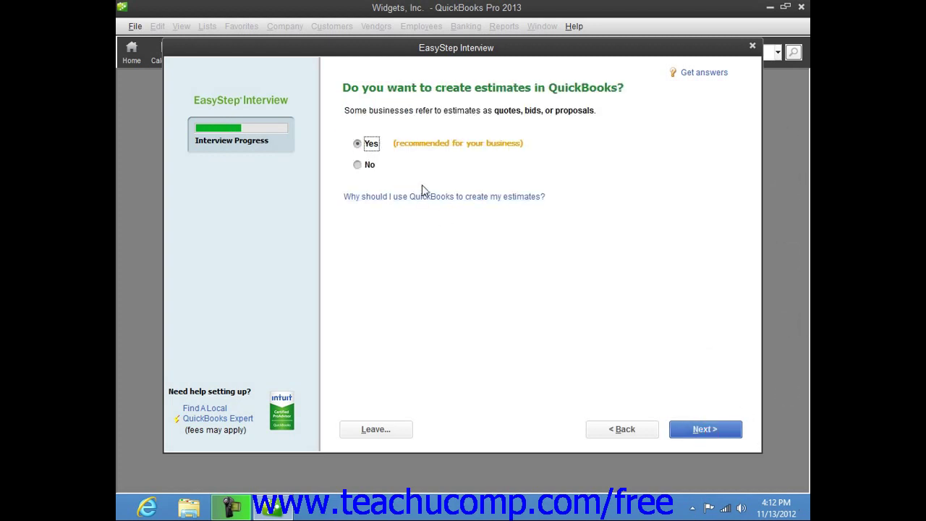
Answer No to creating estimates and No to using billing statements.
click(359, 165)
click(705, 428)
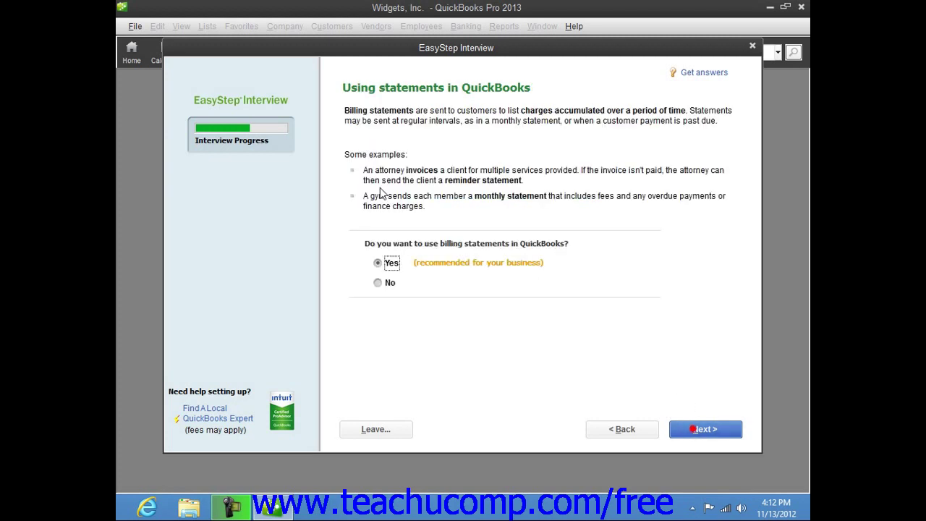
click(378, 282)
click(705, 429)
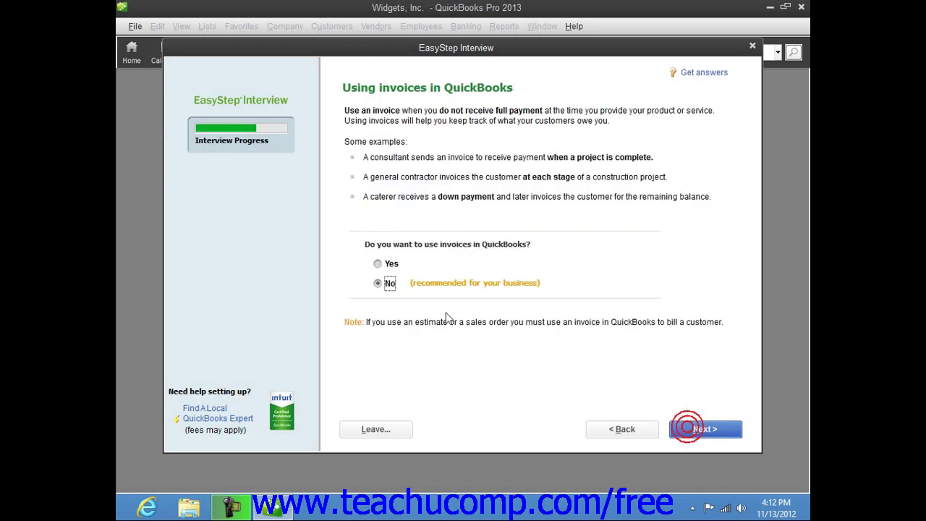
Answer No to using invoices and No to keeping track of bills owed.
click(379, 283)
click(705, 429)
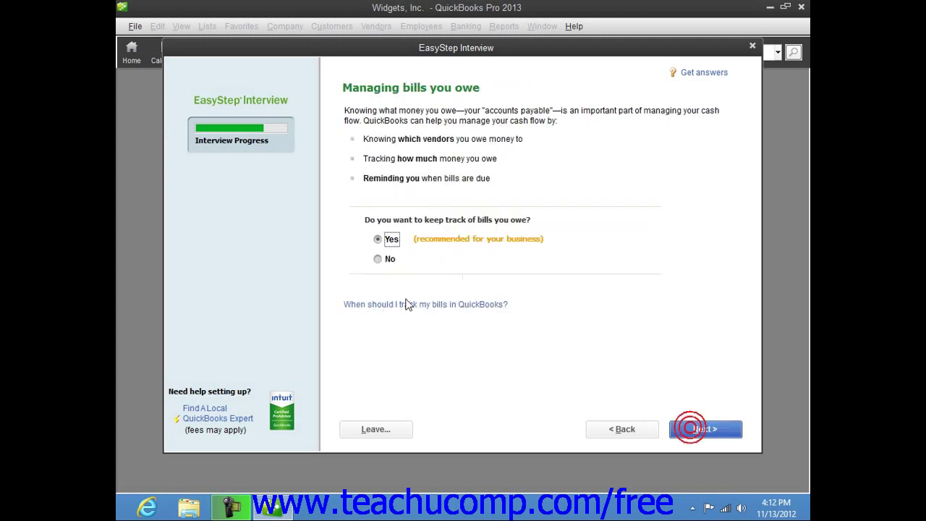
click(378, 258)
click(707, 431)
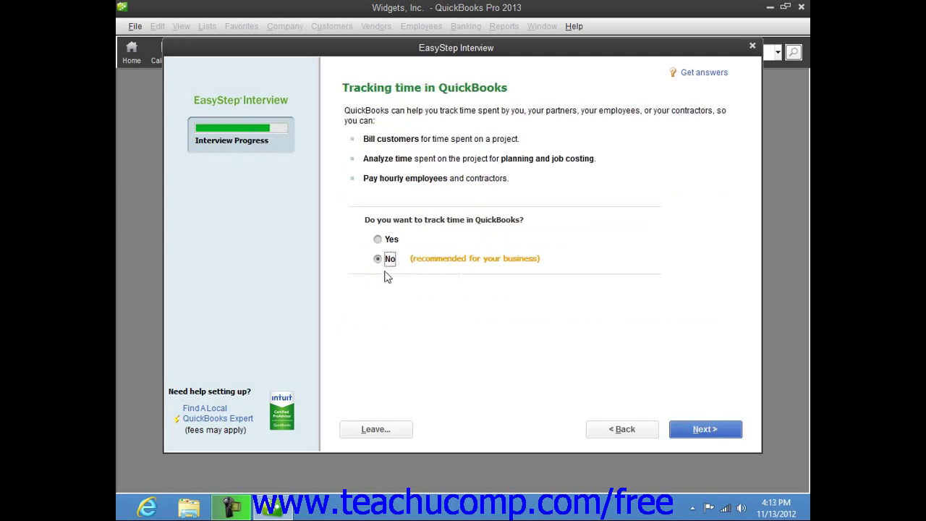
Answer No to tracking time and No to having employees, and continue past the chart of accounts introduction to the start date selection.
click(702, 431)
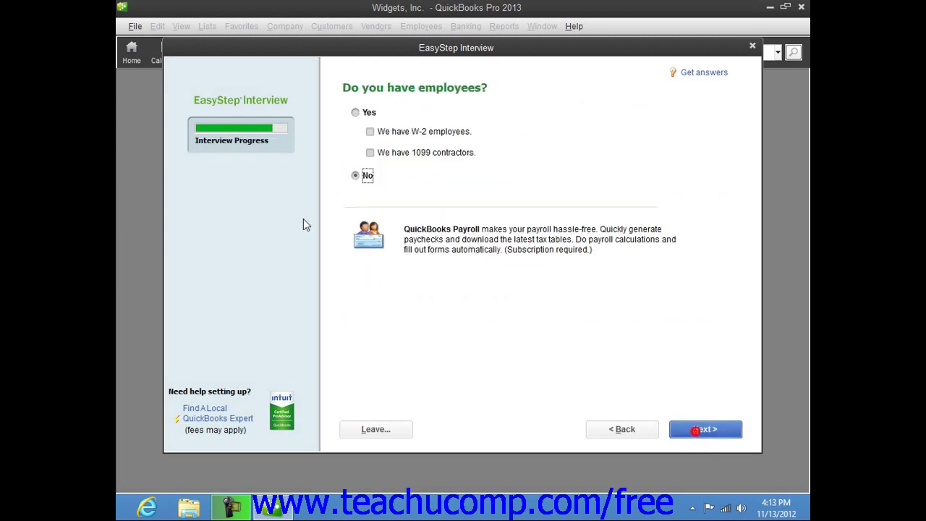
click(355, 178)
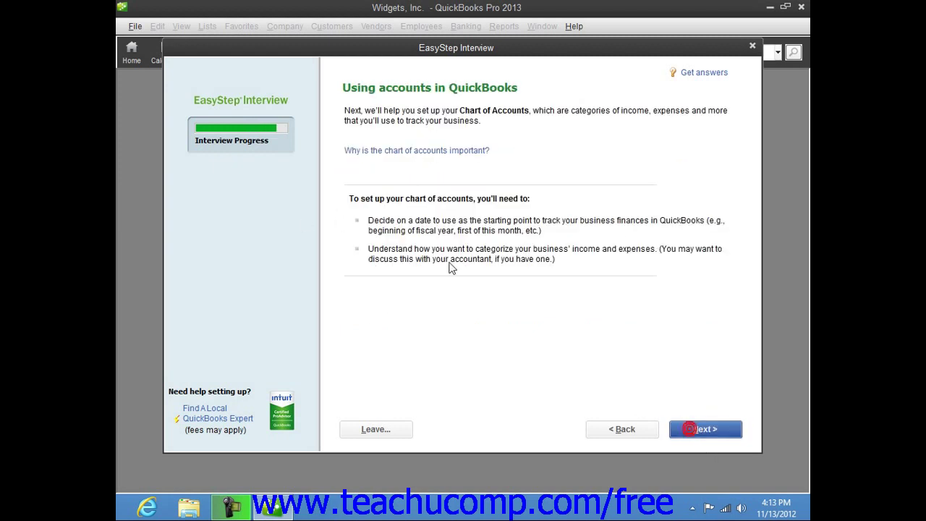
click(705, 429)
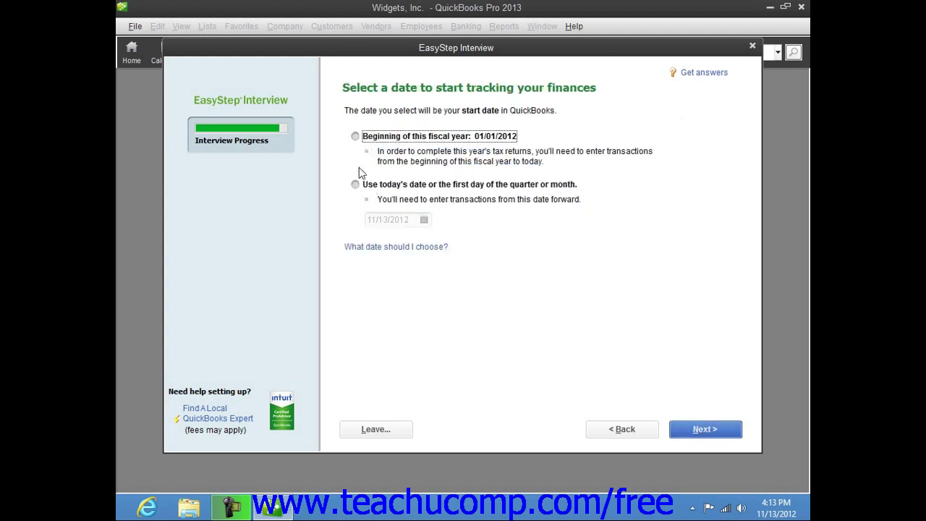
Set the start date to the beginning of this fiscal year, 01/01/2012, and accept the recommended income and expense accounts.
click(355, 136)
click(691, 429)
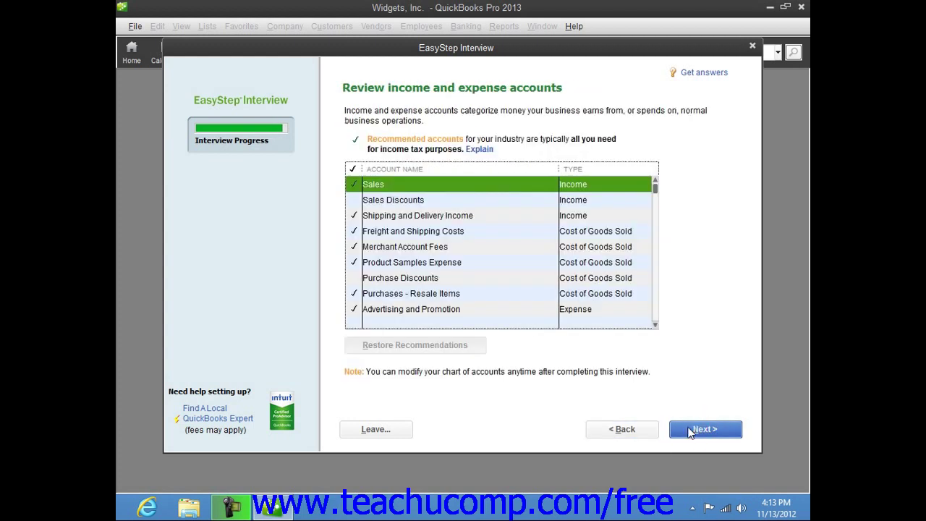
click(688, 431)
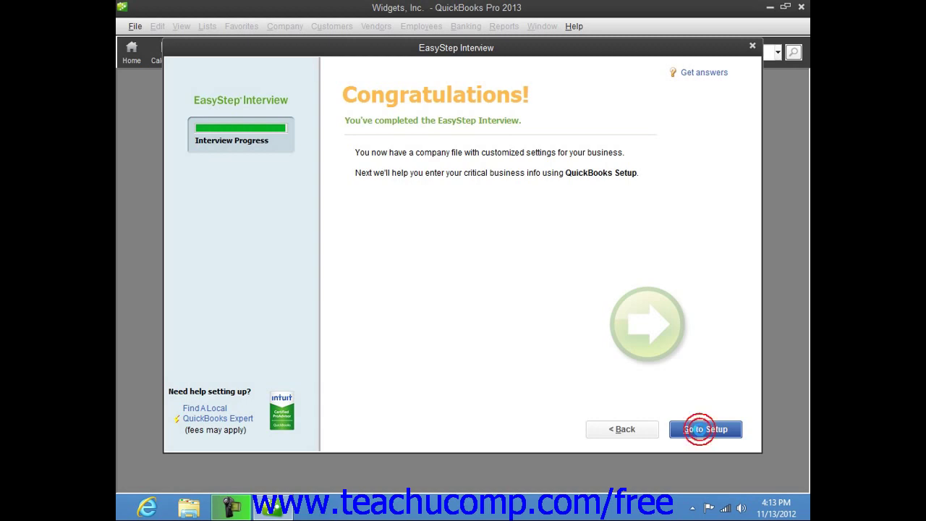
Finish the interview, start working without adding any setup info, and close the Quick Start Center to reach the Home page.
click(700, 430)
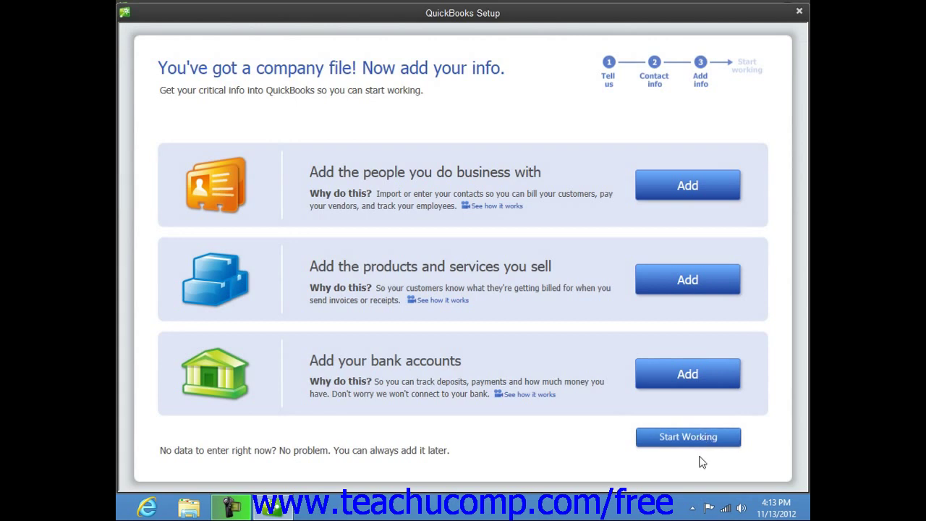
click(665, 438)
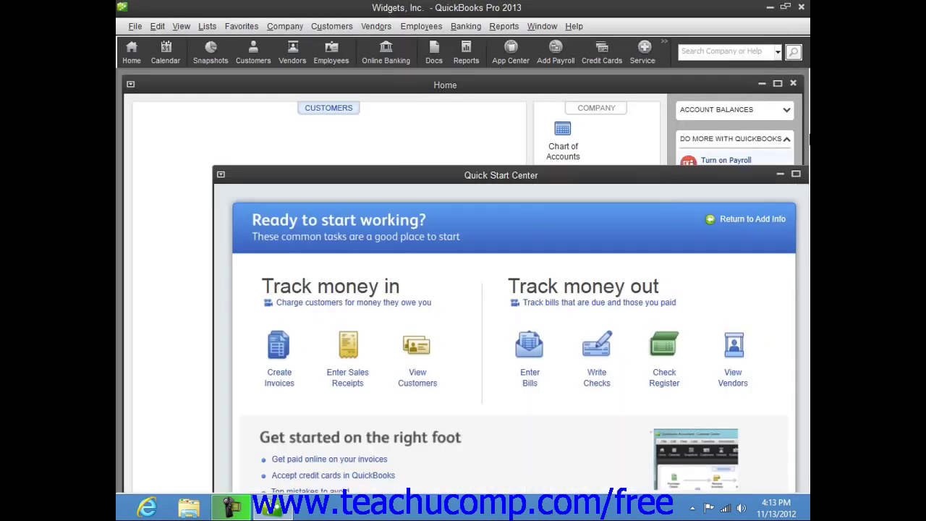
drag(583, 175, 509, 172)
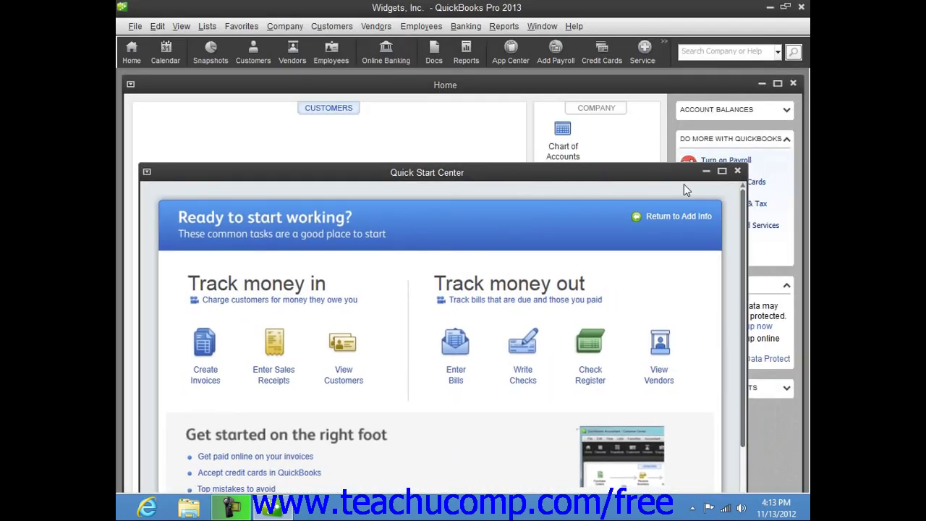
click(737, 170)
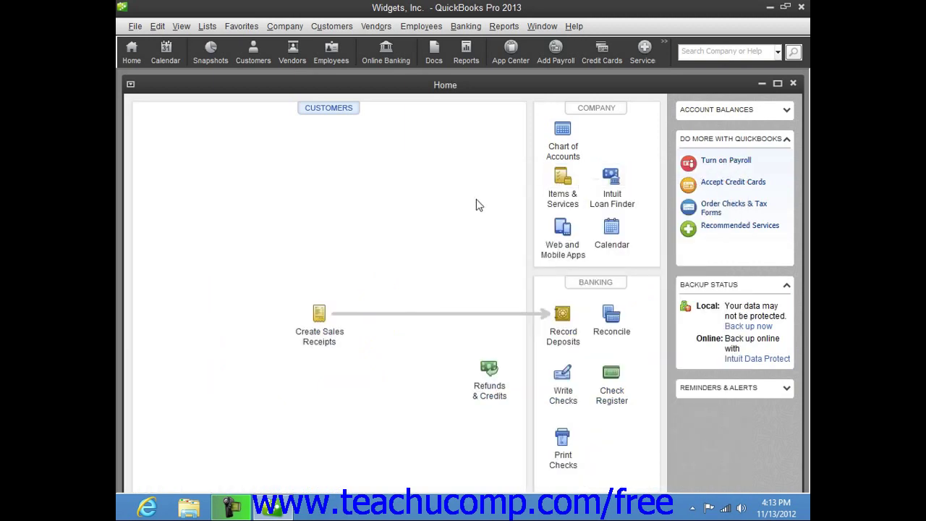